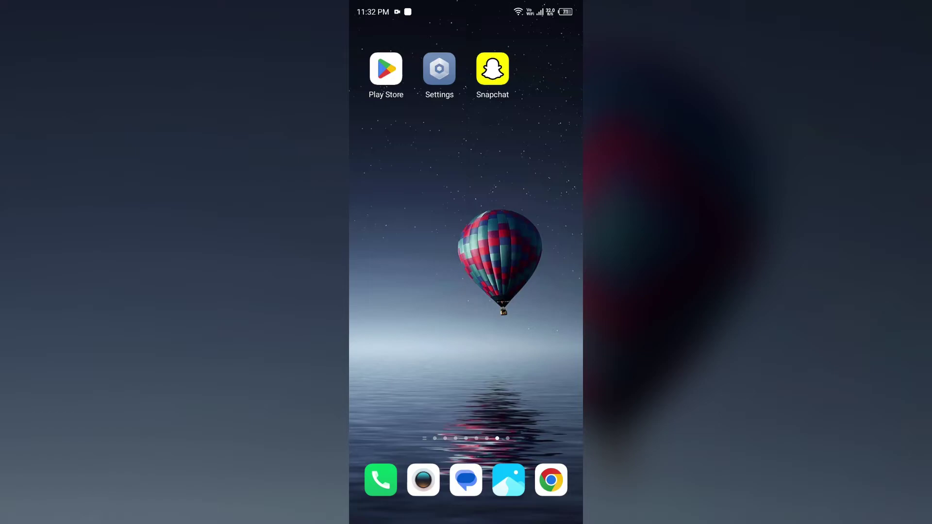
# Launch Snapchat and open the profile page from the Bitmoji avatar
pyautogui.click(493, 69)
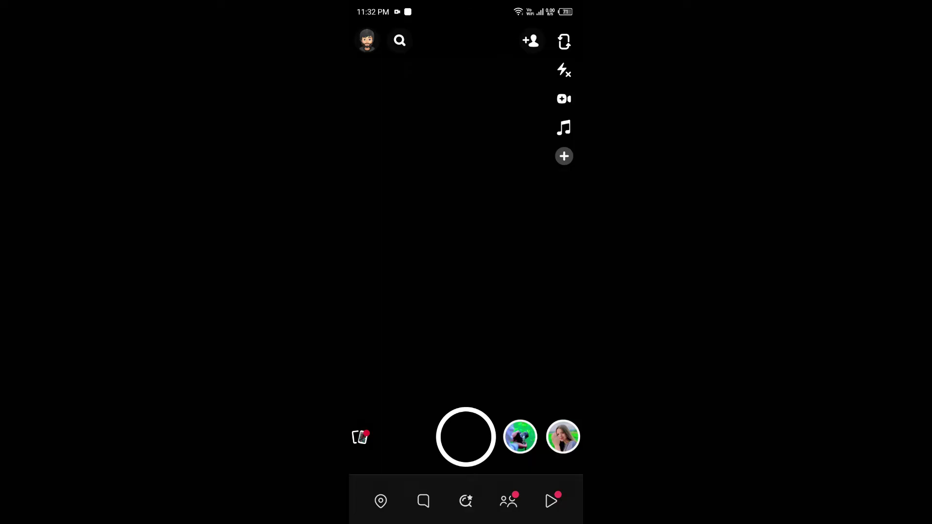
pyautogui.click(367, 41)
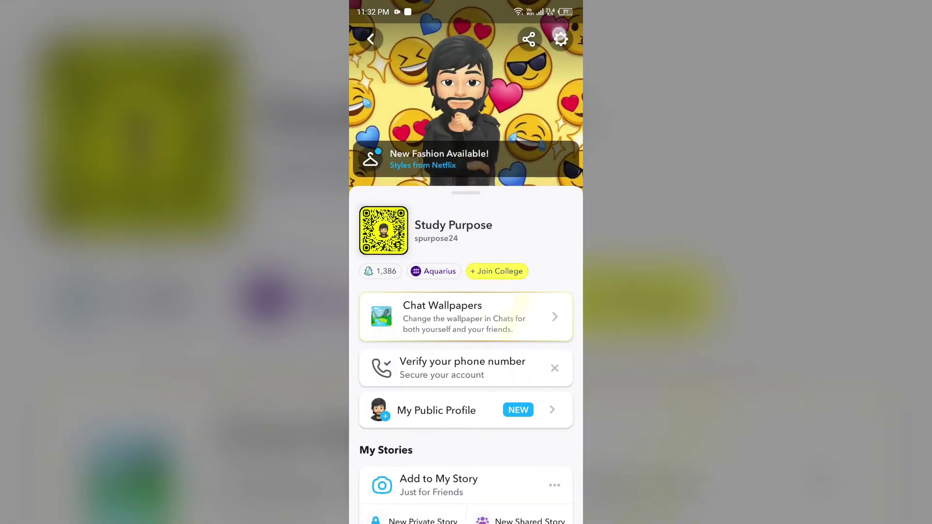
pyautogui.moveTo(350, 437)
pyautogui.mouseDown()
pyautogui.moveTo(362, 438)
pyautogui.moveTo(351, 437)
pyautogui.mouseUp()
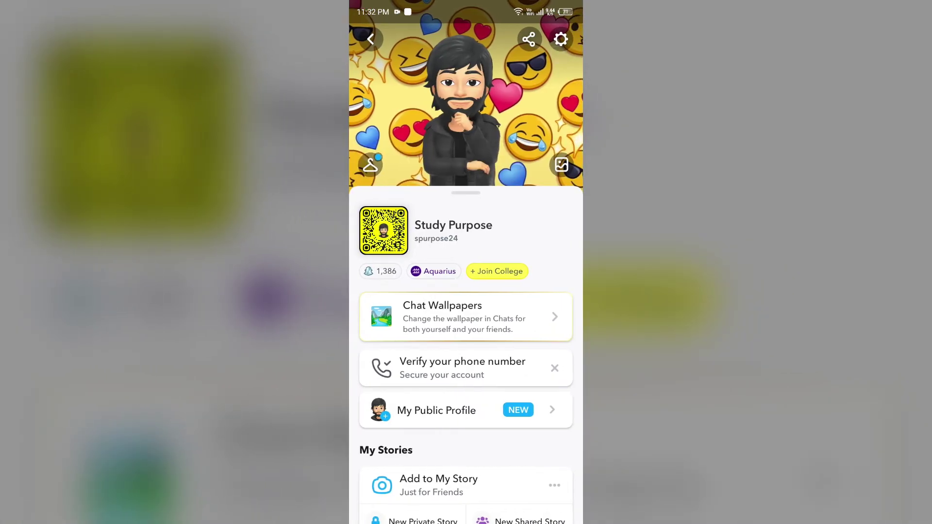
pyautogui.moveTo(487, 456); pyautogui.dragTo(480, 354)
pyautogui.moveTo(563, 204); pyautogui.dragTo(564, 338)
pyautogui.moveTo(466, 437); pyautogui.dragTo(466, 296)
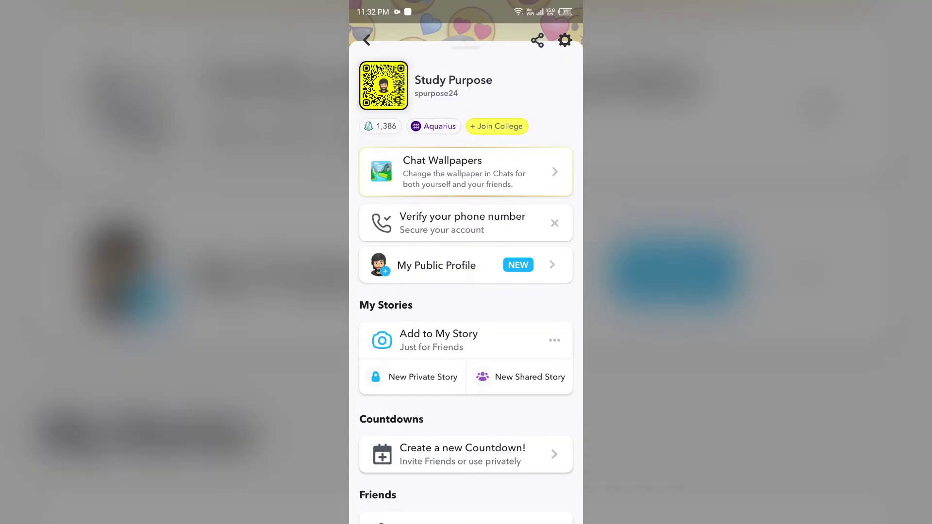
# Browse the profile's Snapcode, My Stories and friends sections
pyautogui.click(557, 301)
pyautogui.click(559, 335)
pyautogui.click(557, 344)
pyautogui.click(557, 305)
pyautogui.click(568, 292)
pyautogui.click(560, 337)
pyautogui.scroll(3, 534, 370)
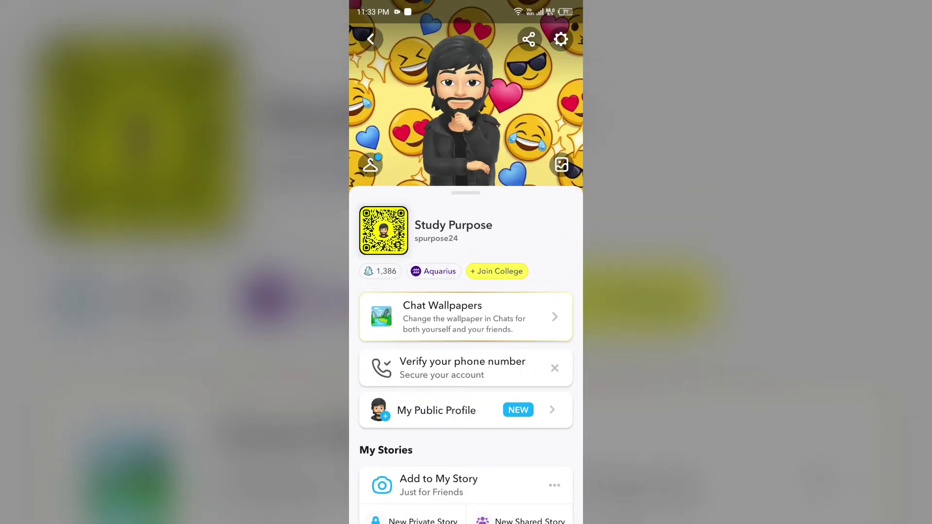
# Open the Birthday setting and roll the date wheels to day 21, year 2001
pyautogui.click(561, 38)
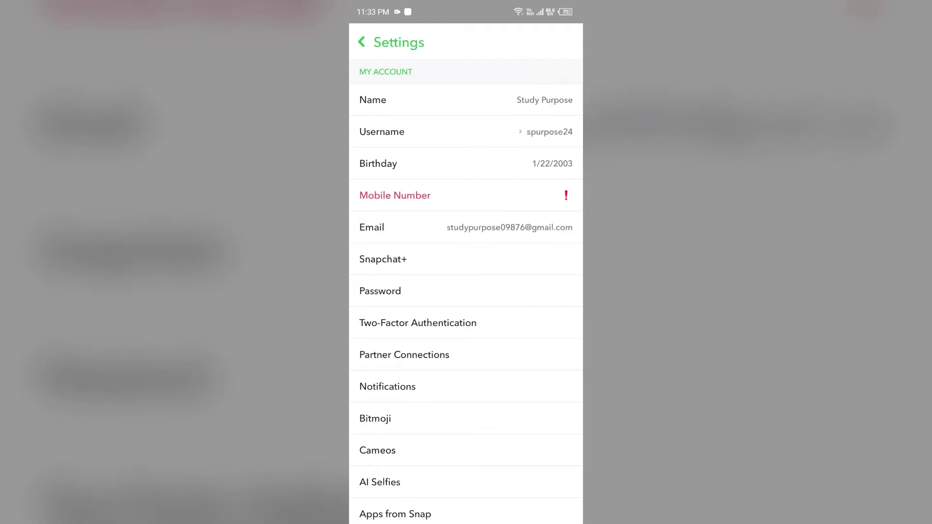
pyautogui.click(441, 165)
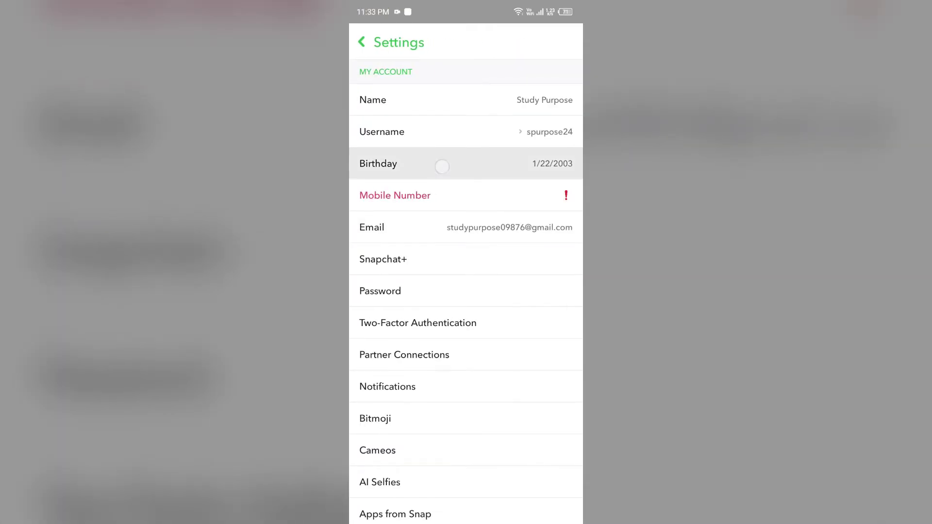
pyautogui.click(494, 134)
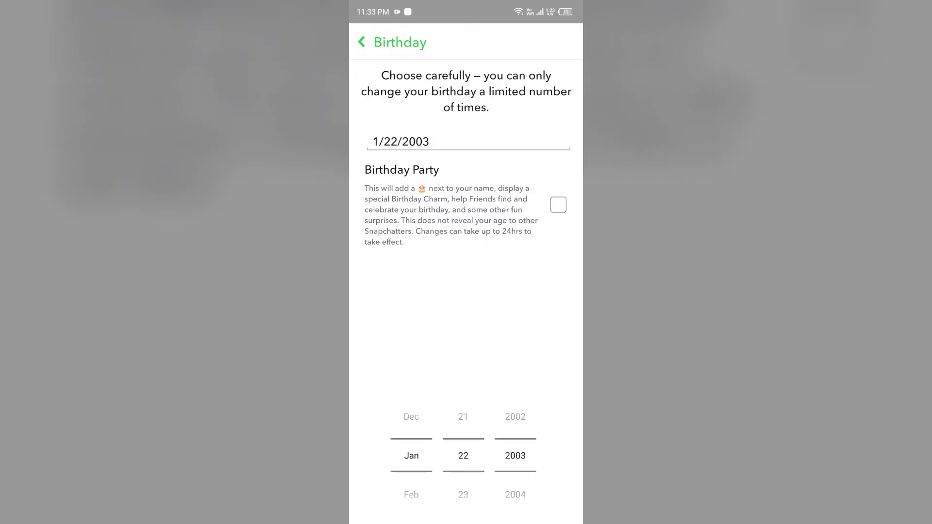
pyautogui.moveTo(514, 442); pyautogui.dragTo(518, 510)
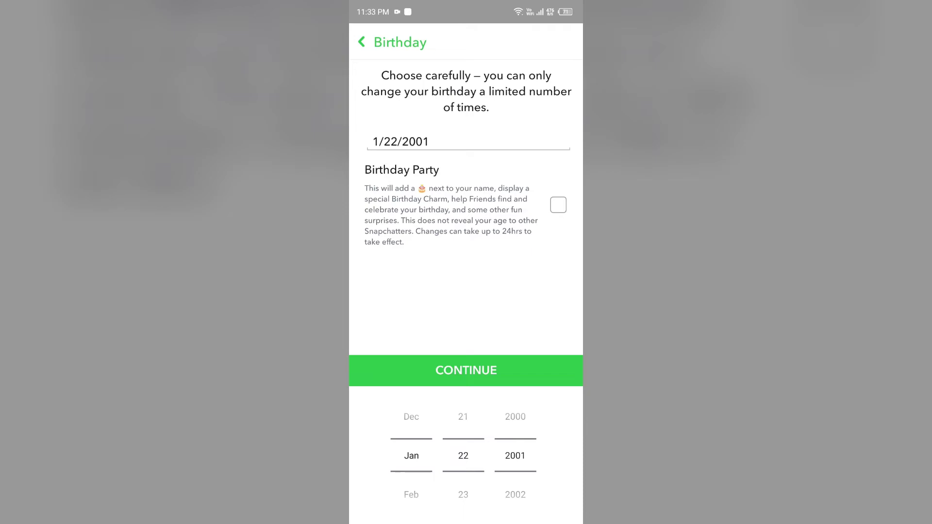
pyautogui.moveTo(463, 451); pyautogui.dragTo(464, 486)
# Confirm the new 1/21/2001 birthday and go back to the home screen
pyautogui.click(562, 305)
pyautogui.click(559, 331)
pyautogui.click(506, 366)
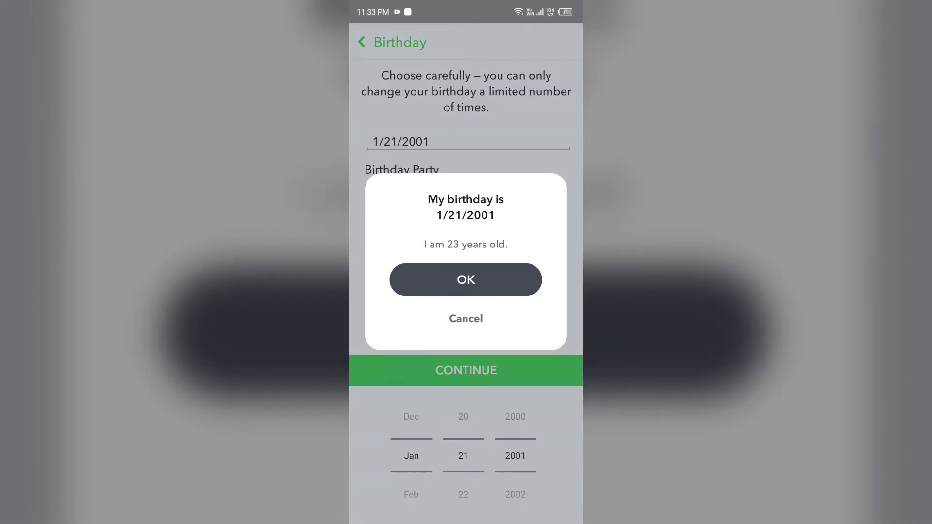
pyautogui.click(495, 275)
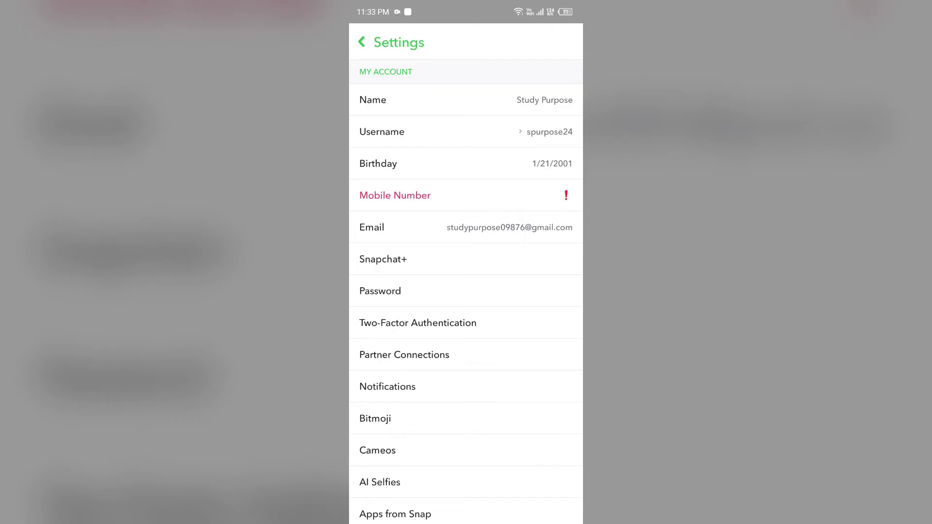
pyautogui.moveTo(484, 511); pyautogui.dragTo(484, 340)
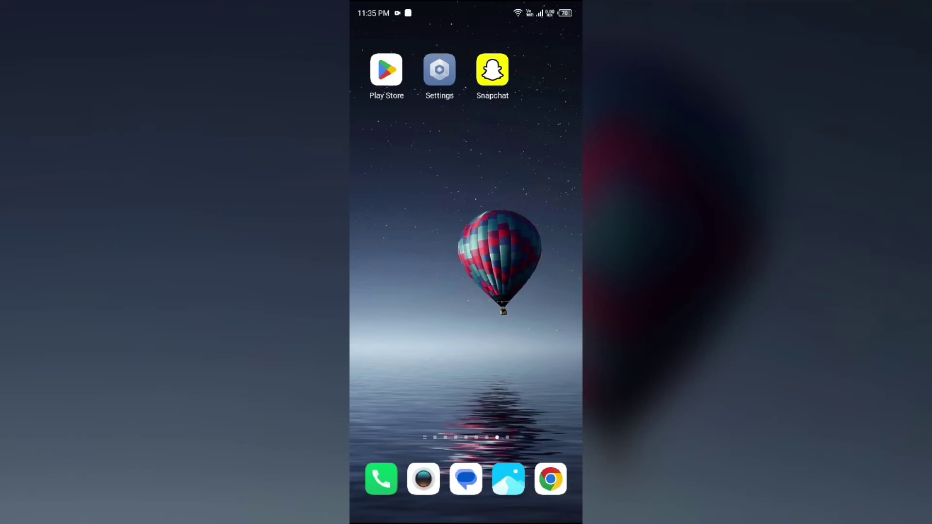
pyautogui.click(386, 69)
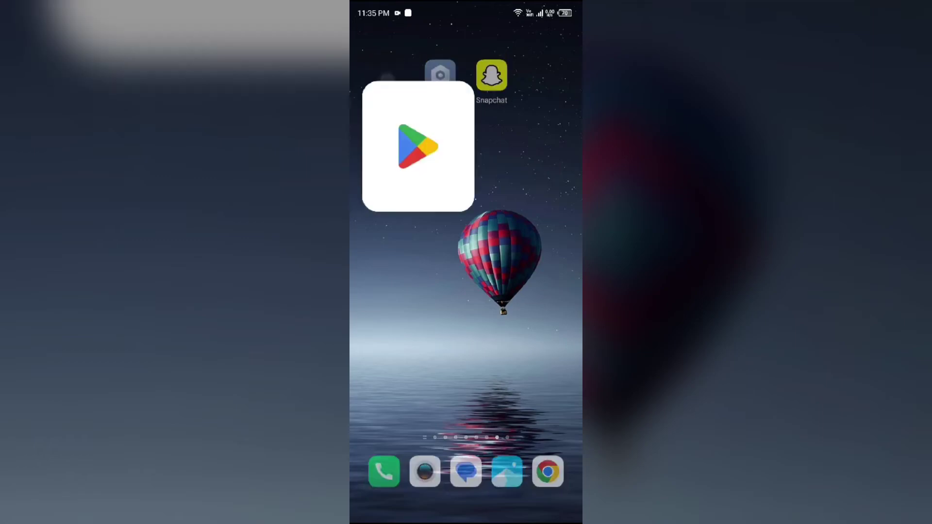
pyautogui.click(447, 41)
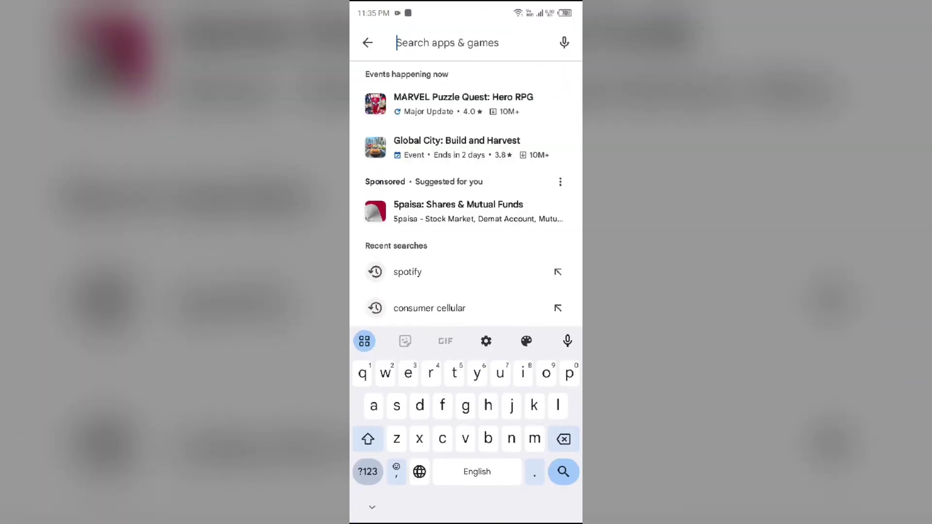
pyautogui.write('s')
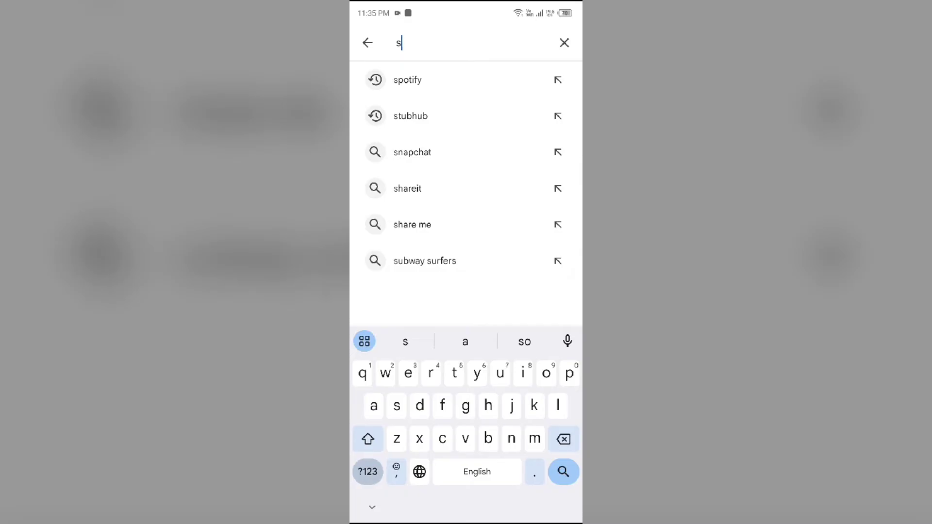
pyautogui.click(490, 155)
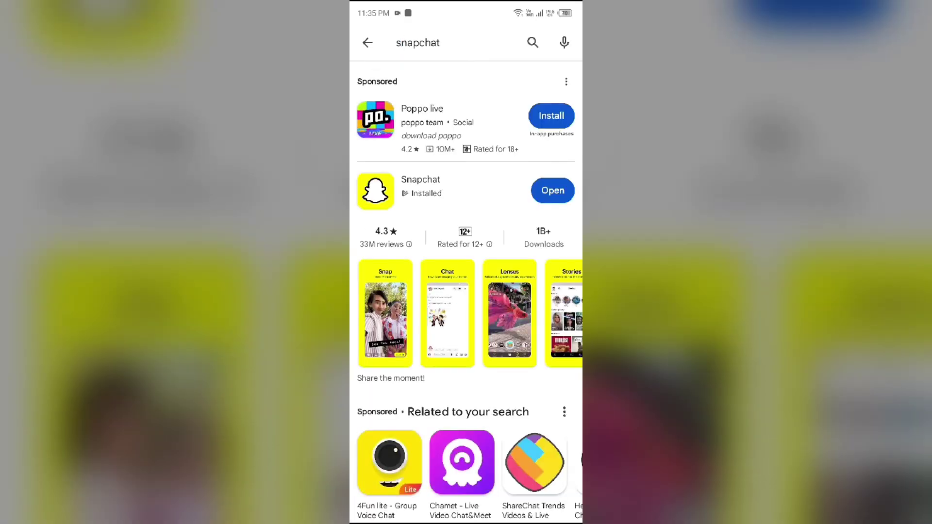
pyautogui.click(480, 187)
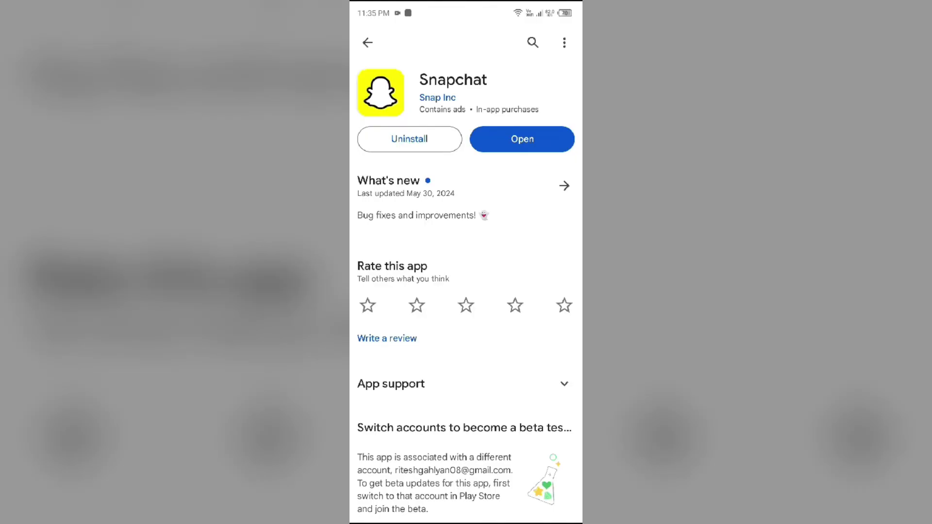
pyautogui.moveTo(466, 519); pyautogui.dragTo(466, 364)
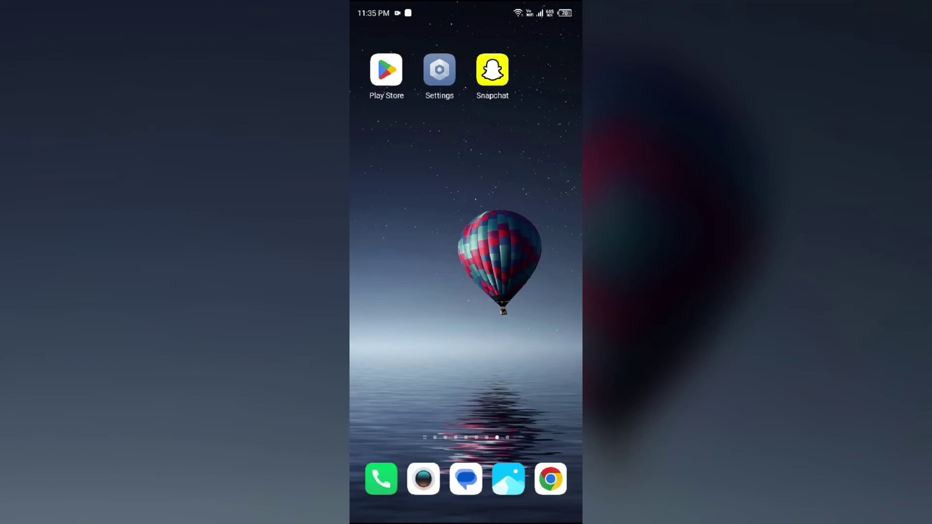
# Clear Snapchat's 9.04 MB cache under Settings > App Management > Storage & cache, then go home
pyautogui.click(439, 70)
pyautogui.scroll(-5, 518, 347)
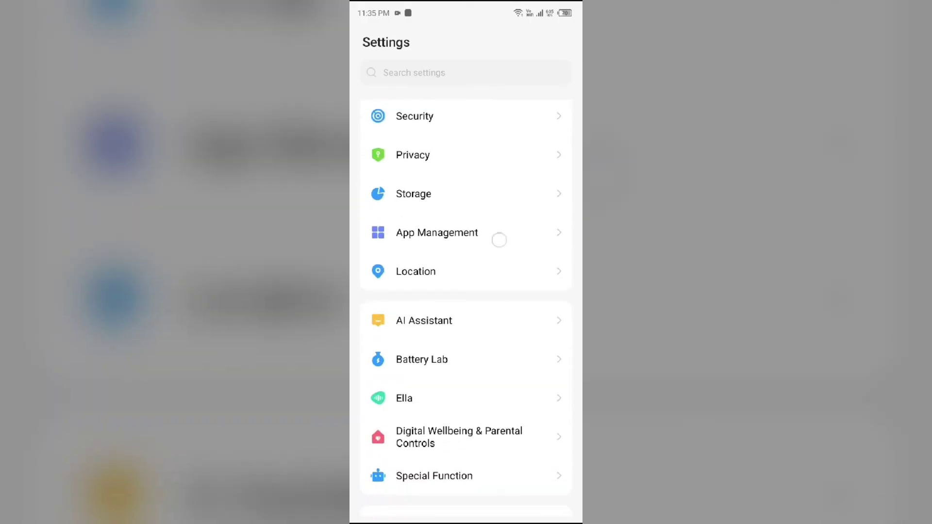
pyautogui.click(499, 240)
pyautogui.click(514, 91)
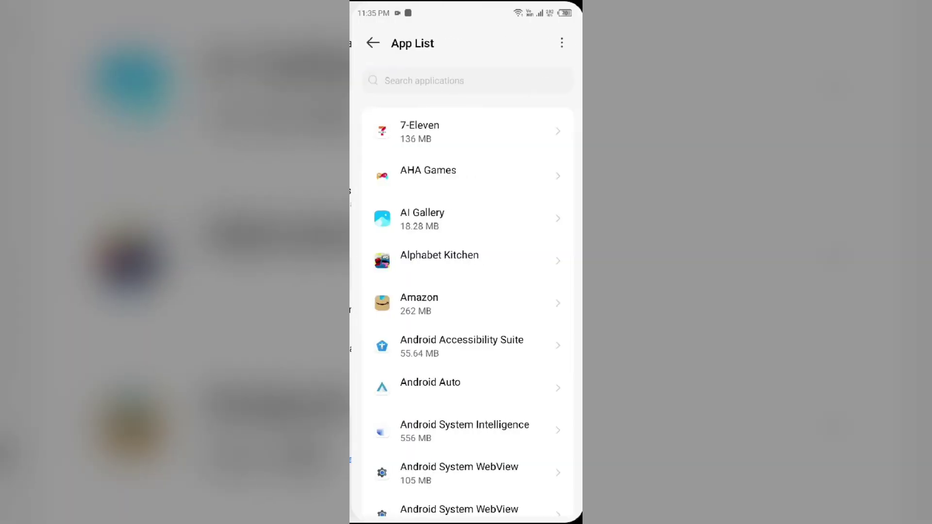
pyautogui.scroll(-15, 520, 281)
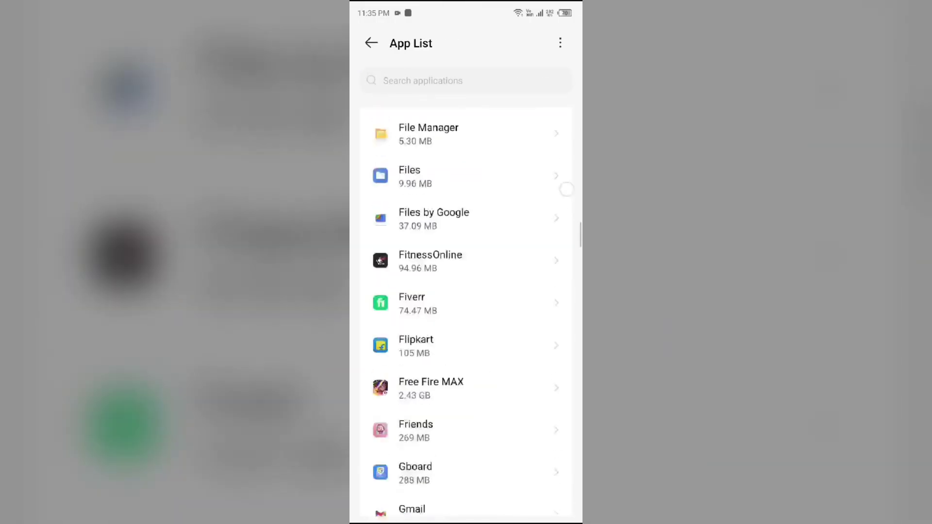
pyautogui.scroll(-20, 566, 189)
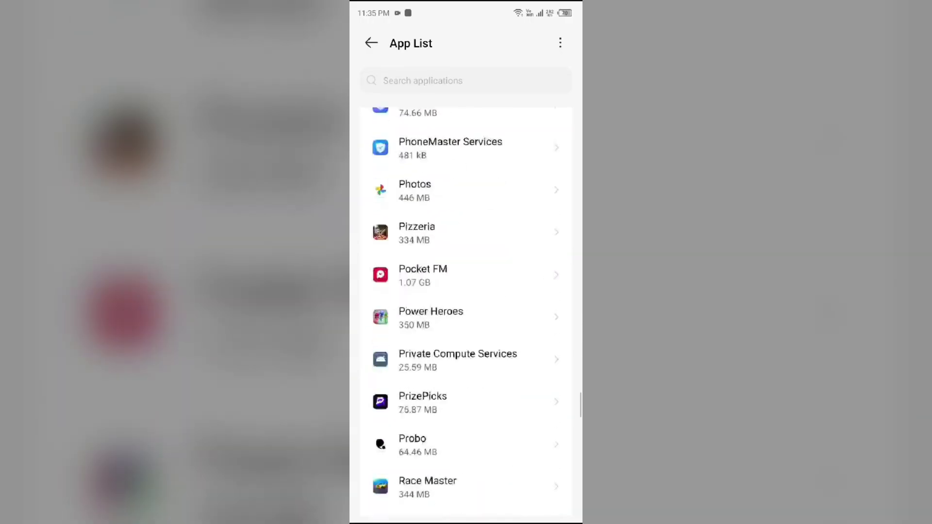
pyautogui.scroll(-10, 467, 311)
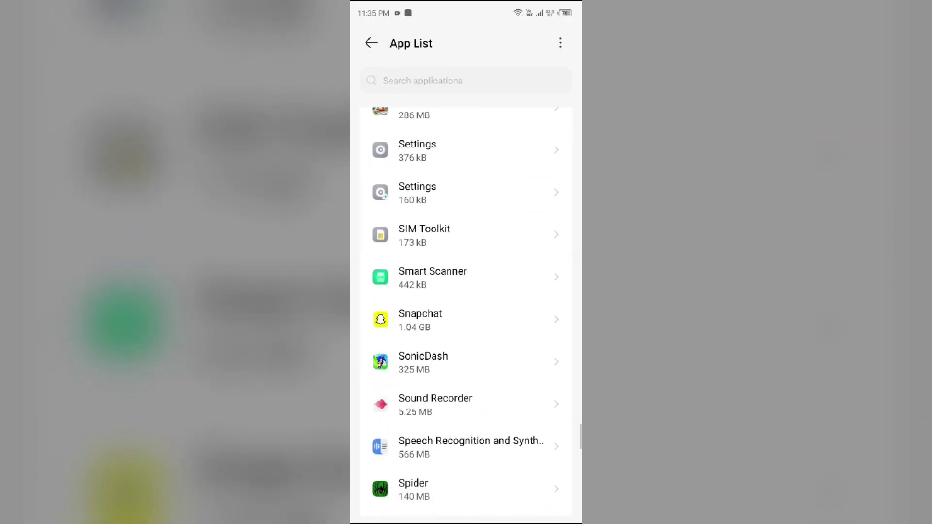
pyautogui.click(420, 320)
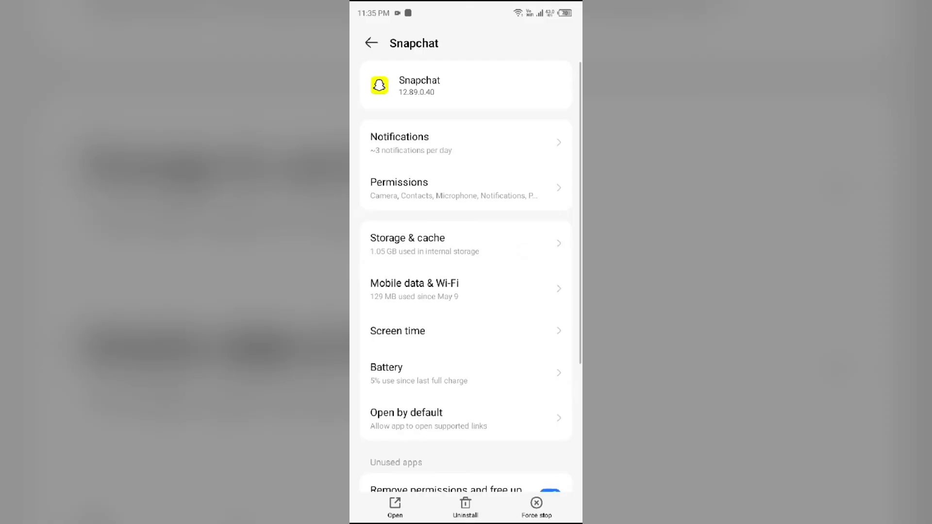
pyautogui.click(408, 244)
pyautogui.click(519, 503)
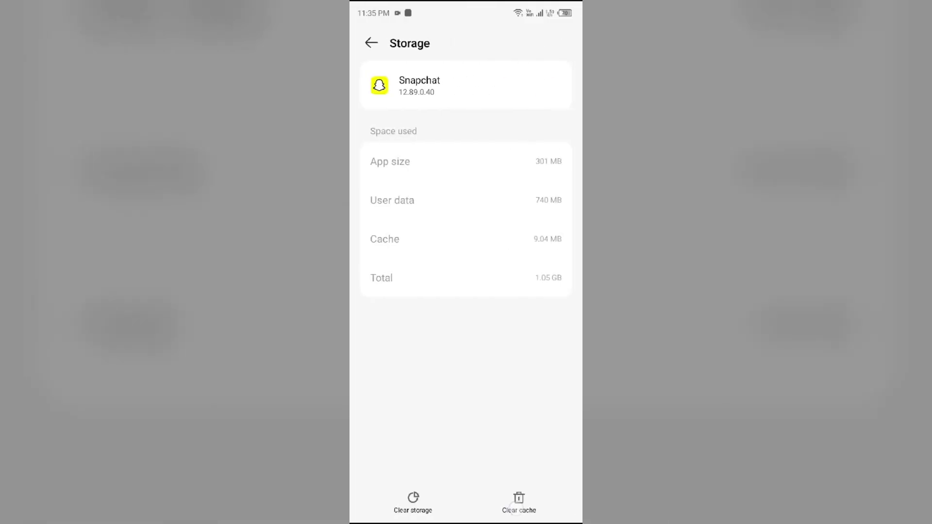
pyautogui.moveTo(466, 519); pyautogui.dragTo(467, 364)
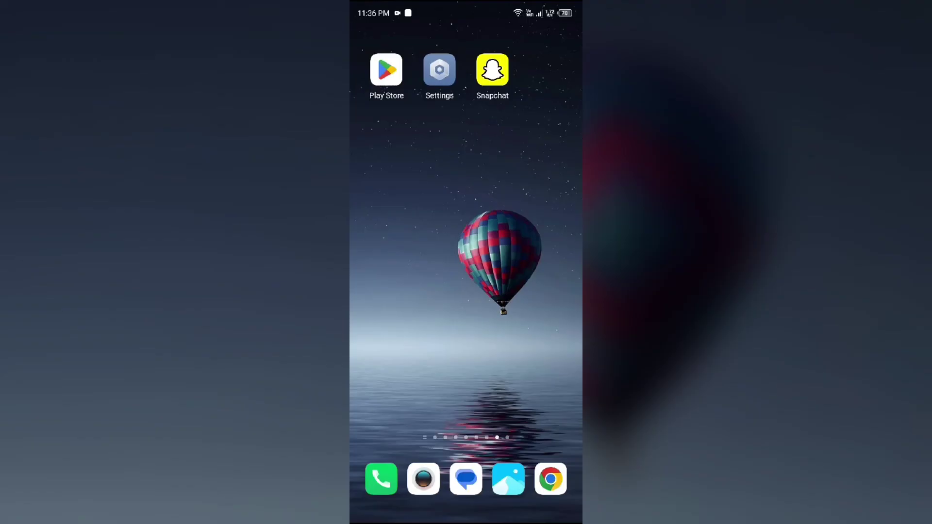
# Relaunch Snapchat, open its Settings via the gear icon, and scroll to the Support options
pyautogui.moveTo(564, 312); pyautogui.dragTo(557, 343)
pyautogui.click(509, 68)
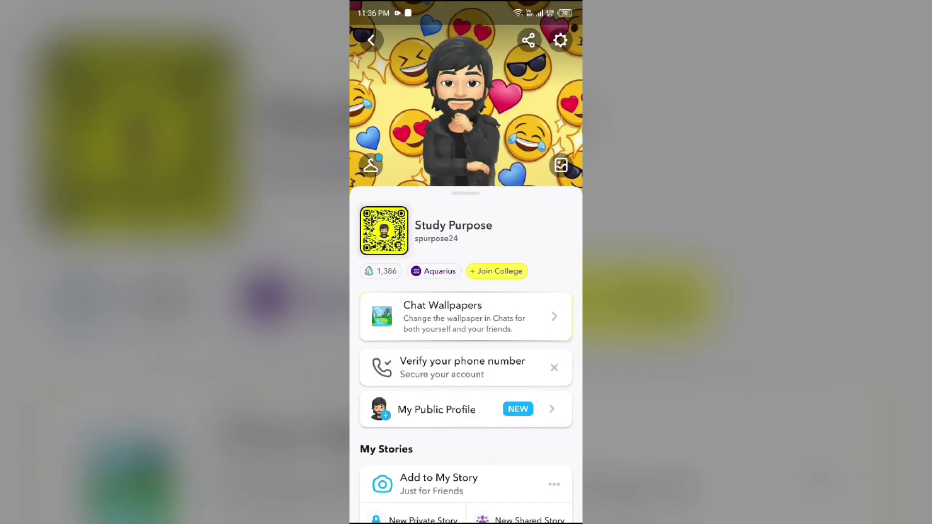
pyautogui.click(560, 40)
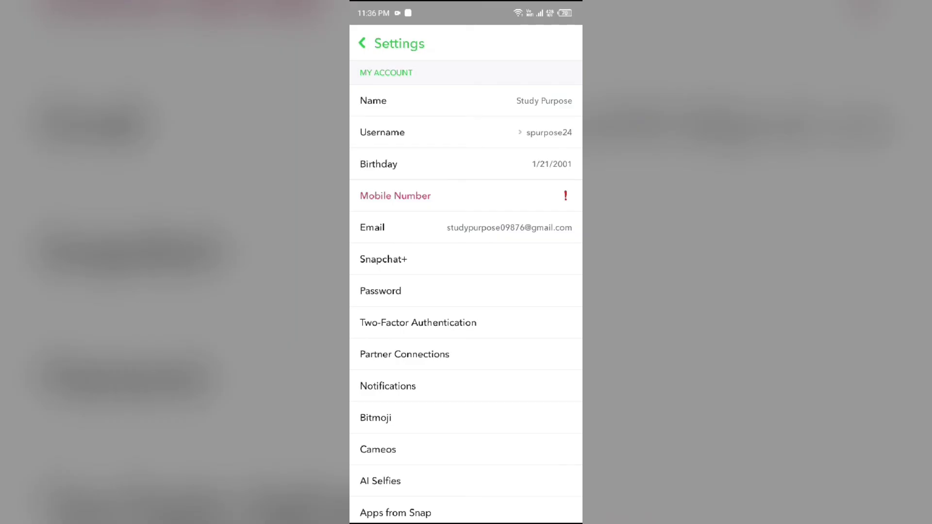
pyautogui.click(557, 299)
pyautogui.click(558, 337)
pyautogui.scroll(-10, 466, 292)
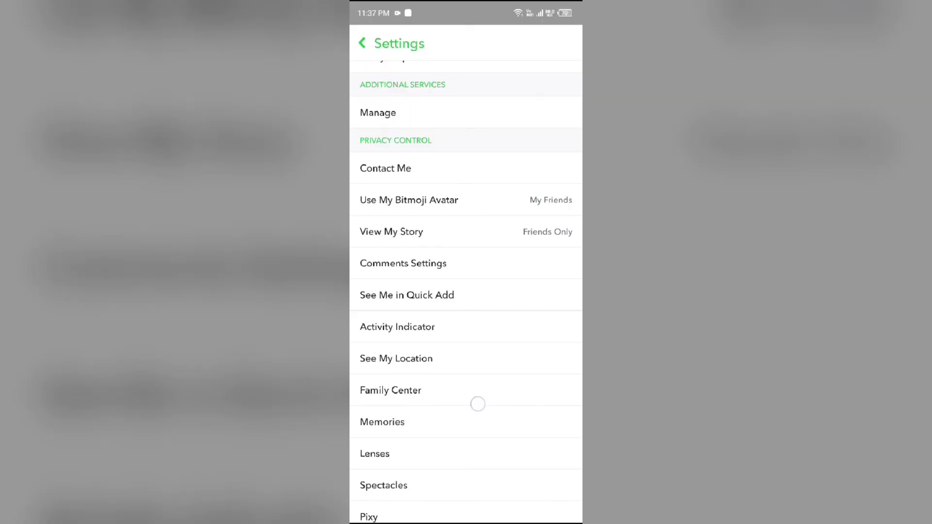
pyautogui.moveTo(478, 404)
pyautogui.mouseDown()
pyautogui.moveTo(525, 274)
pyautogui.moveTo(578, 210)
pyautogui.mouseUp()
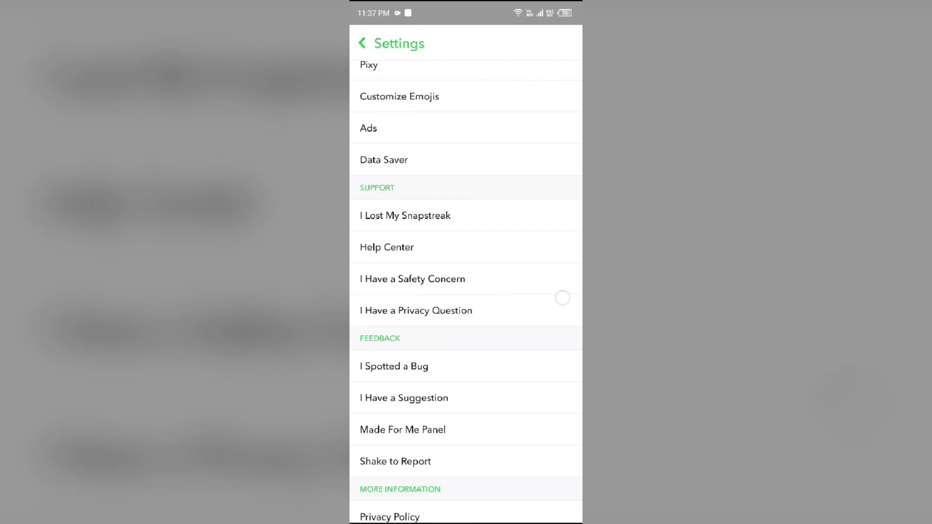
pyautogui.scroll(2, 562, 297)
pyautogui.scroll(2, 508, 378)
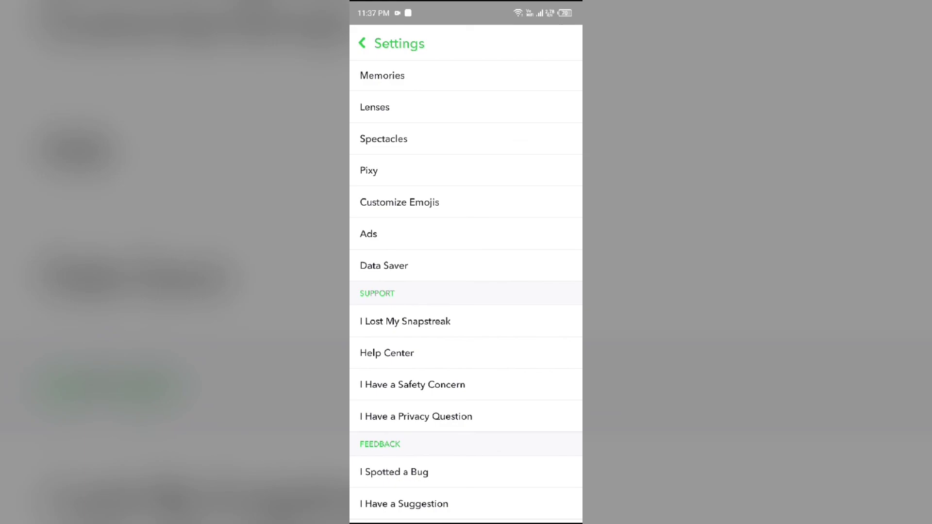
# Show the Help Center's search box with suggested topics, then return to the home screen
pyautogui.click(482, 358)
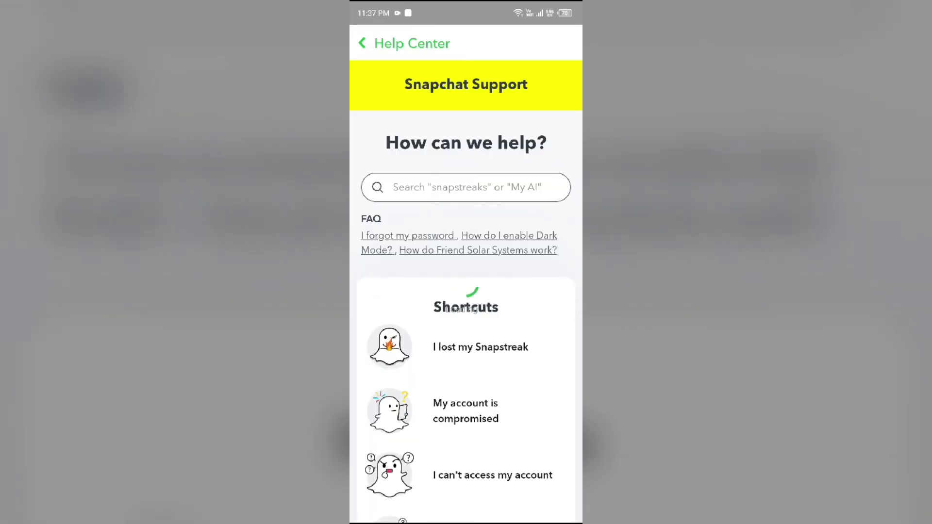
pyautogui.click(394, 187)
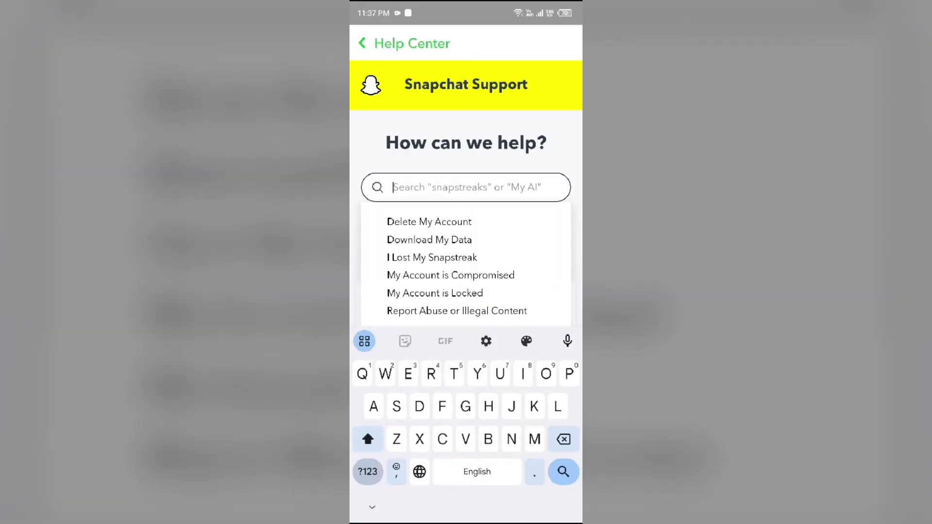
pyautogui.moveTo(536, 186); pyautogui.dragTo(545, 83)
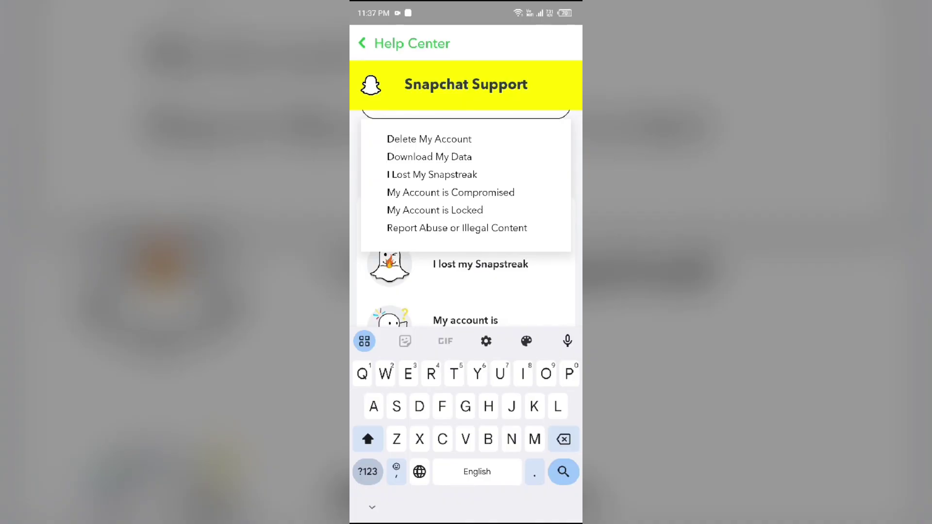
pyautogui.moveTo(539, 239); pyautogui.dragTo(539, 296)
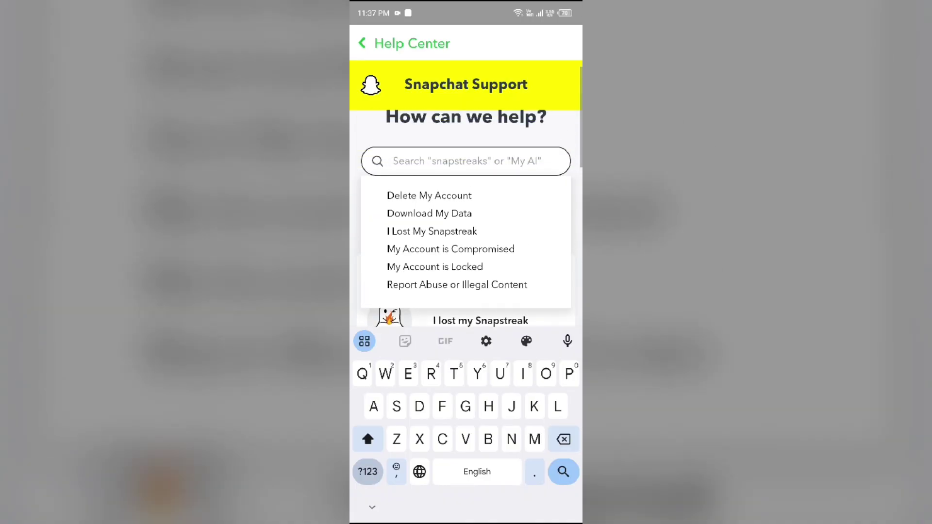
pyautogui.moveTo(522, 483); pyautogui.dragTo(522, 339)
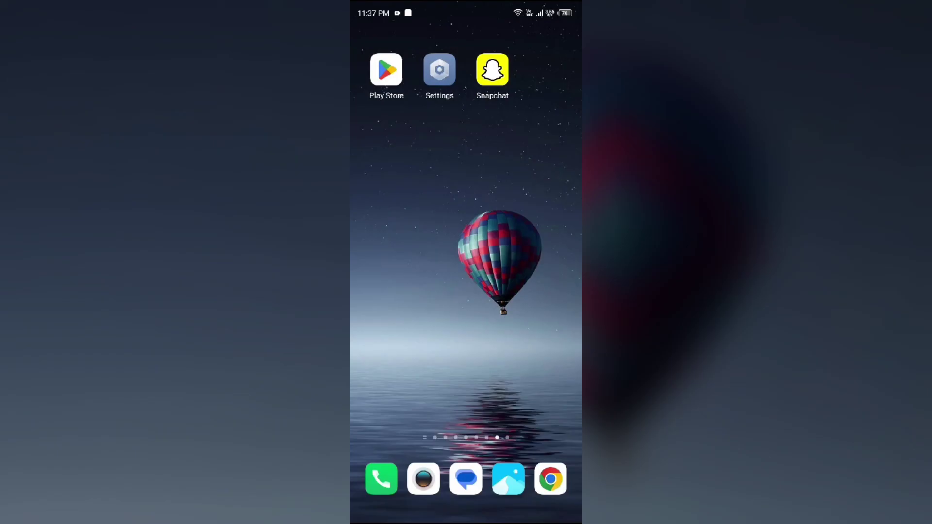